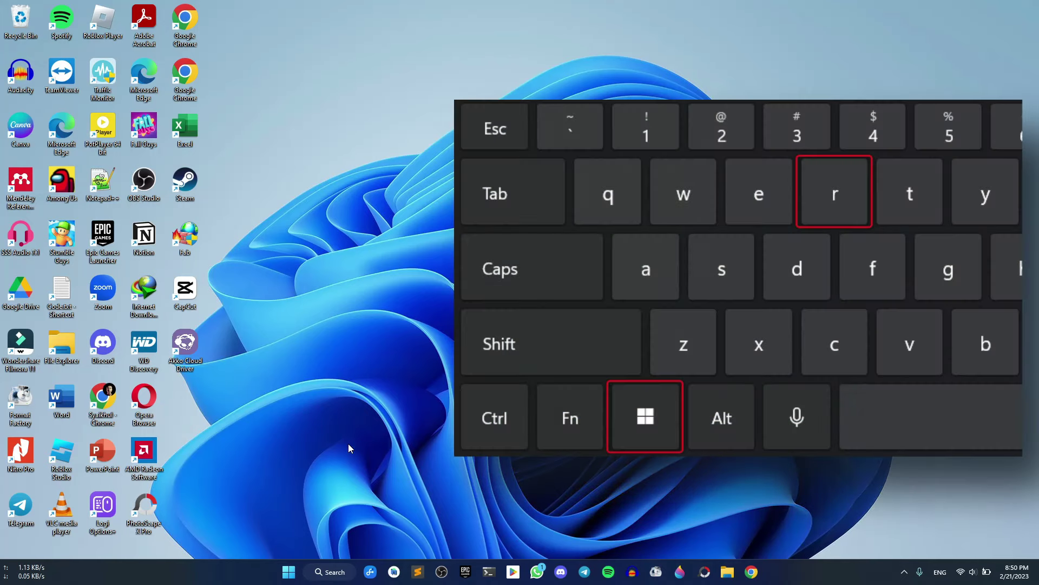
Search Windows for "run" and open the Run dialog
{"action": "key", "text": "super+r"}
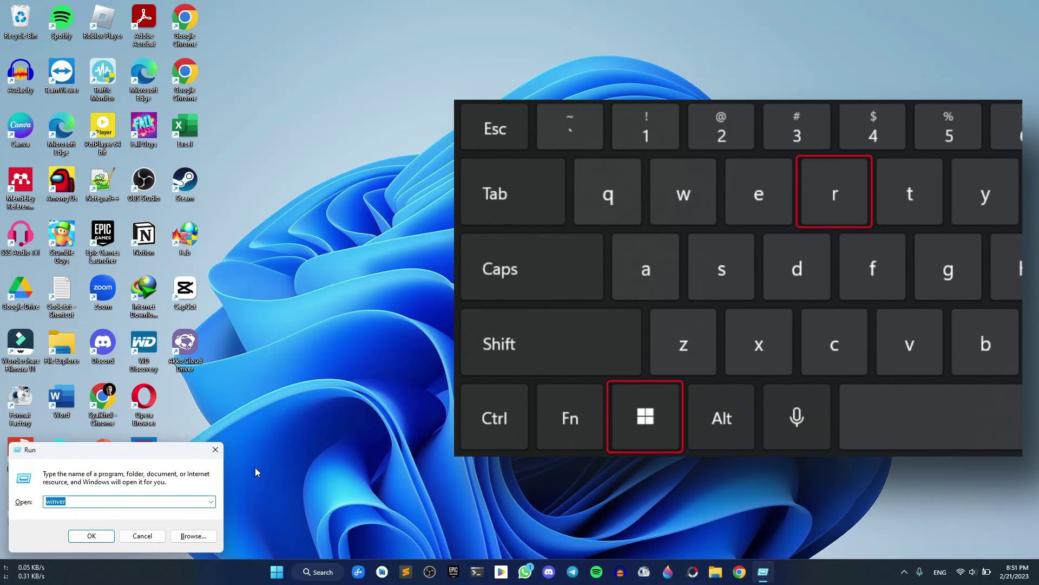
{"action": "key", "text": "Return"}
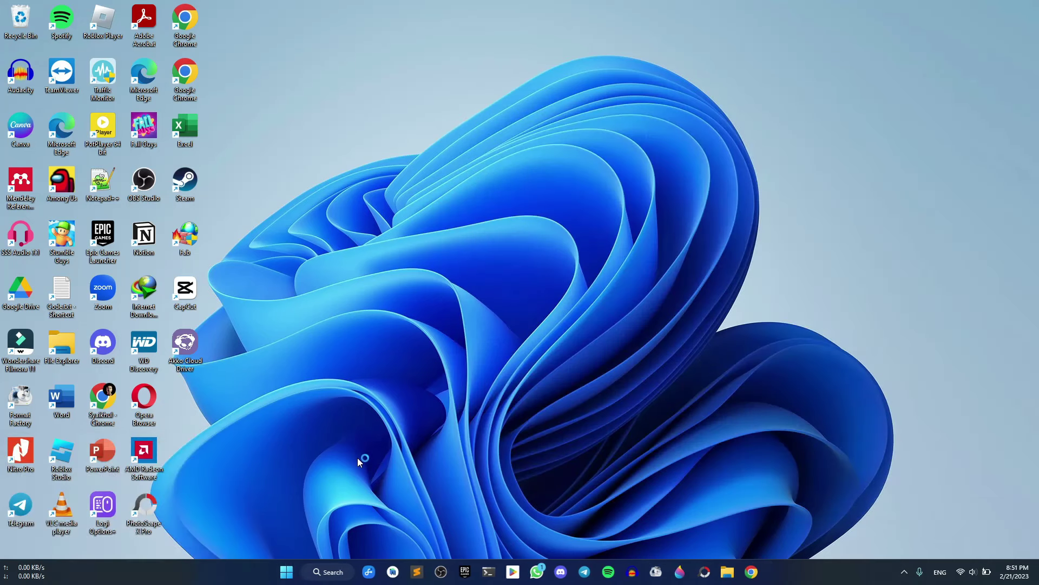
{"action": "left_click", "coordinate": [327, 574]}
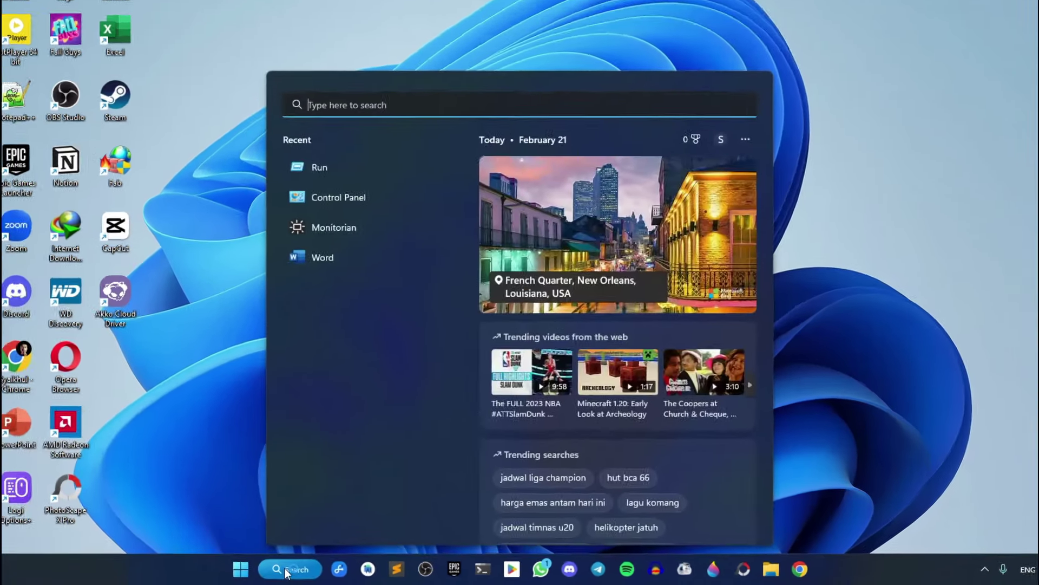
{"action": "type", "text": "run"}
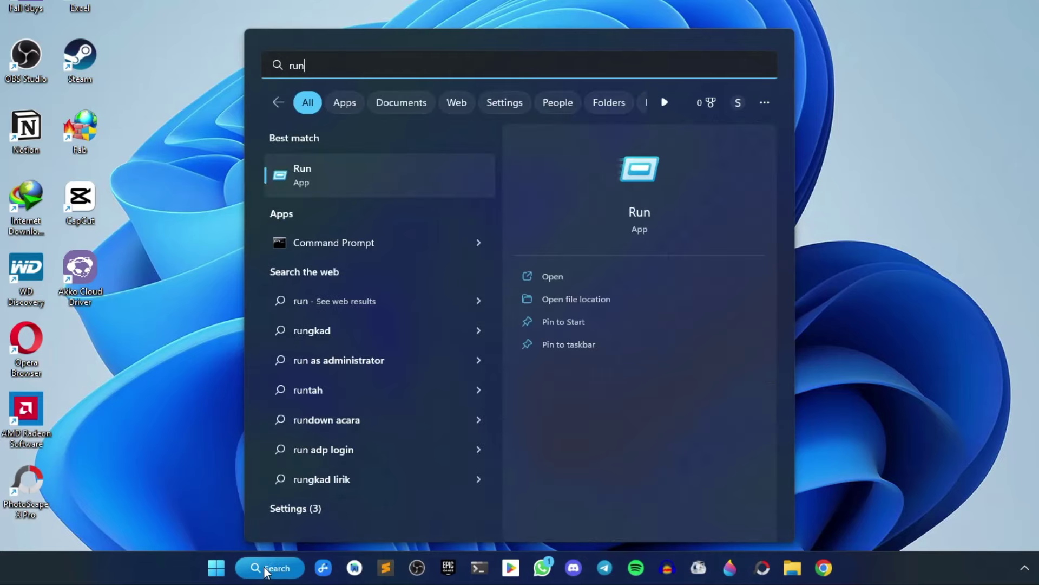
{"action": "left_click", "coordinate": [301, 179]}
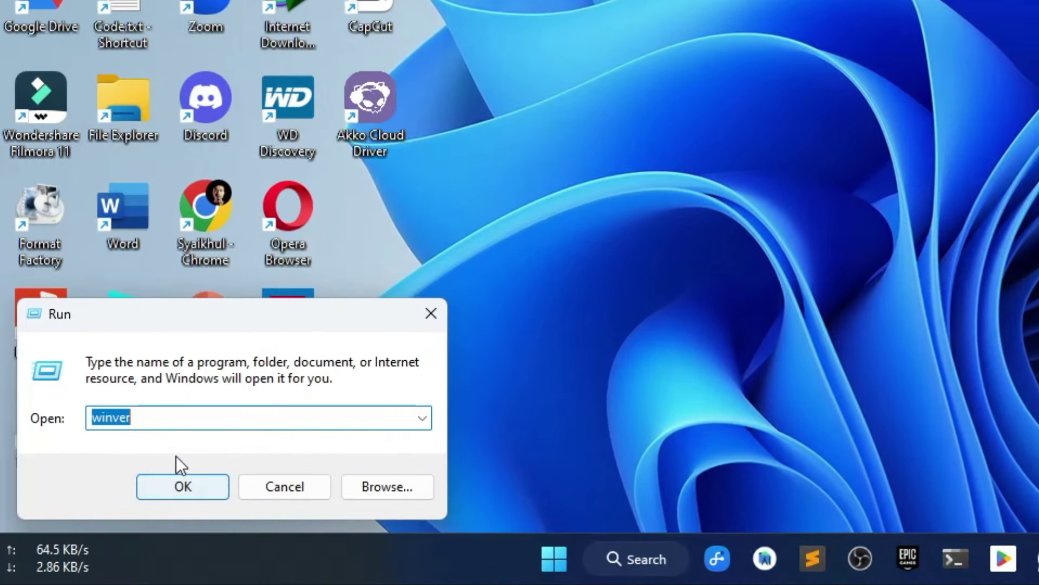
Replace the Run command with msconfig, launch System Configuration and display its list of services
{"action": "left_click", "coordinate": [163, 424]}
{"action": "key", "text": "BackSpace"}
{"action": "key", "text": "BackSpace"}
{"action": "key", "text": "BackSpace"}
{"action": "key", "text": "BackSpace"}
{"action": "key", "text": "BackSpace"}
{"action": "key", "text": "BackSpace"}
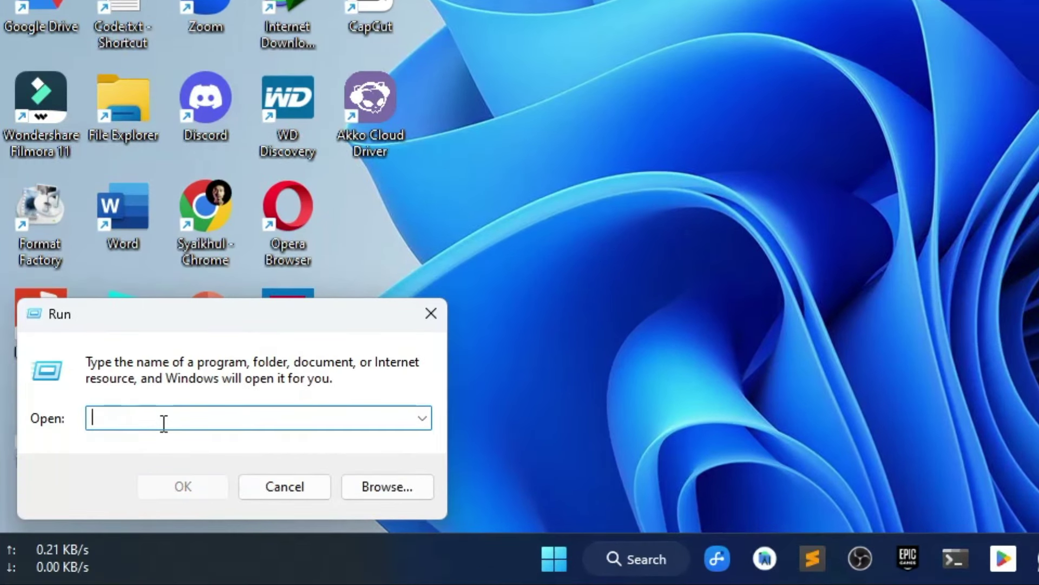
{"action": "type", "text": "m"}
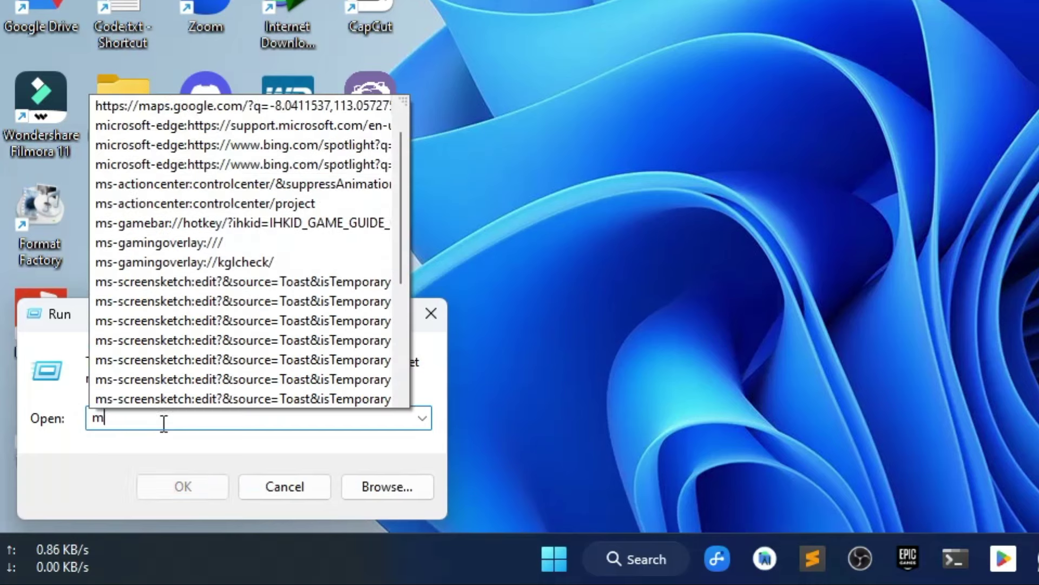
{"action": "type", "text": "sconfig"}
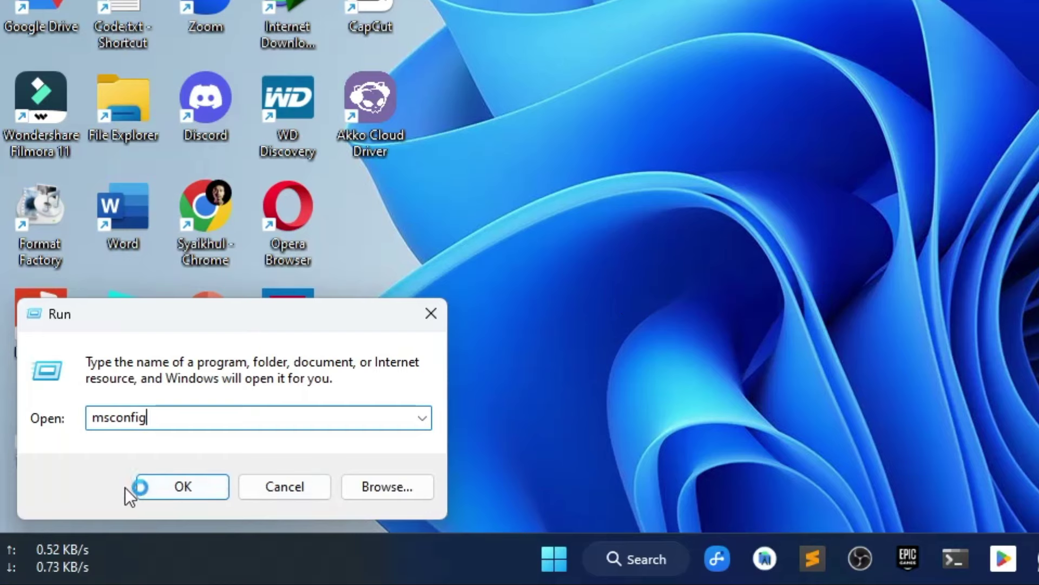
{"action": "left_click", "coordinate": [142, 489]}
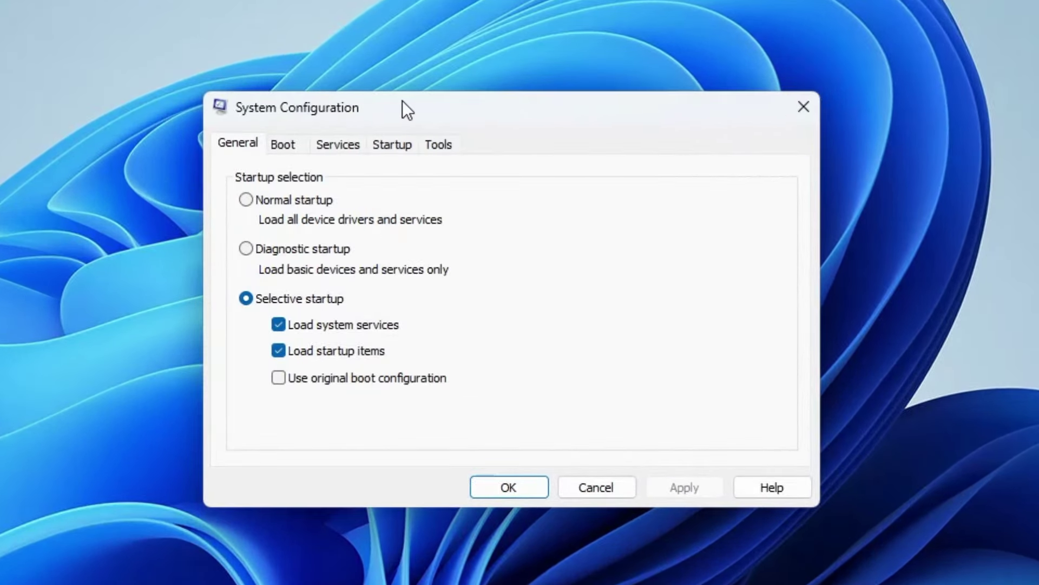
{"action": "left_click", "coordinate": [333, 144]}
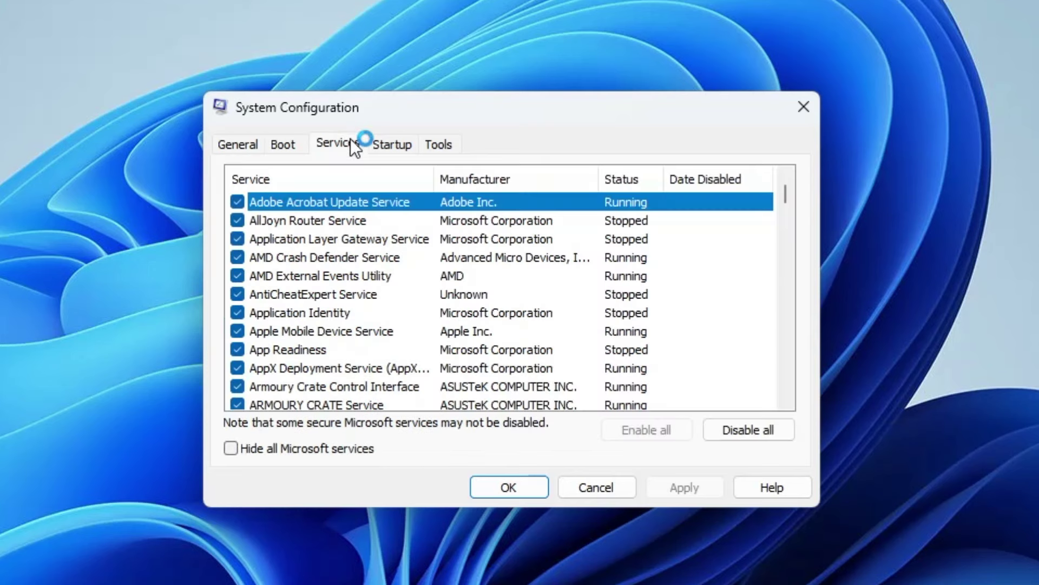
Disable AMD Crash Defender Service and AMD External Events Utility in the services list
{"action": "left_click", "coordinate": [233, 258]}
{"action": "left_click", "coordinate": [239, 272]}
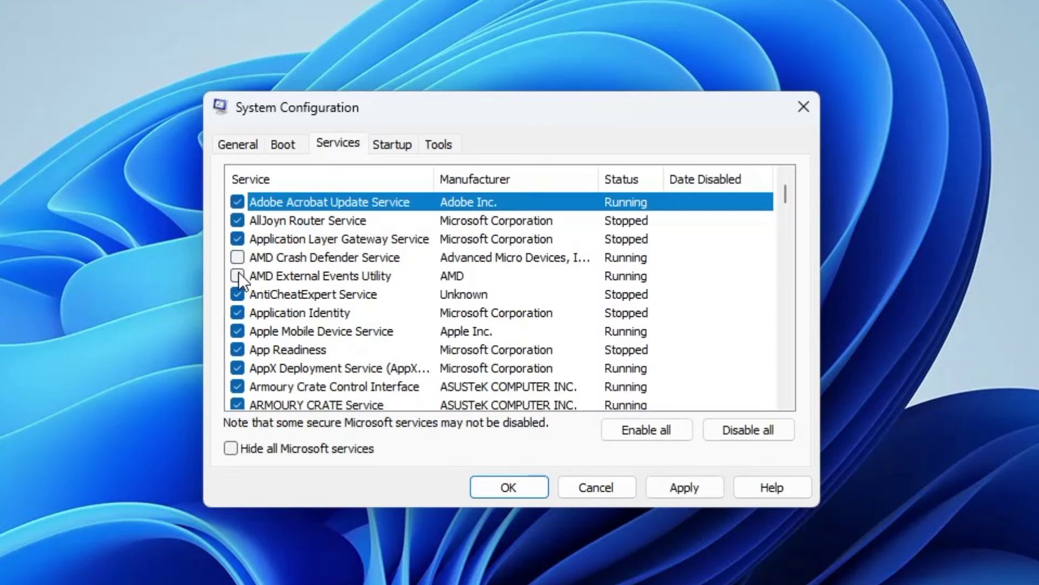
{"action": "scroll", "coordinate": [238, 272], "scroll_direction": "down", "scroll_amount": 9}
{"action": "scroll", "coordinate": [250, 346], "scroll_direction": "up", "scroll_amount": 7}
Enable all services, apply and accept the configuration, and dismiss the restart prompt without restarting
{"action": "left_click", "coordinate": [636, 432]}
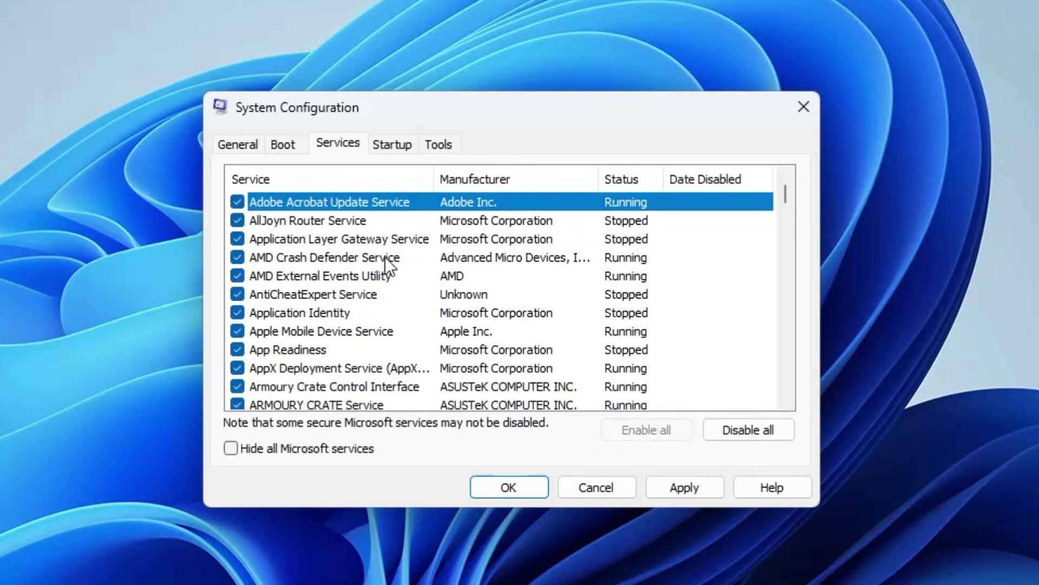
{"action": "scroll", "coordinate": [385, 257], "scroll_direction": "down", "scroll_amount": 10}
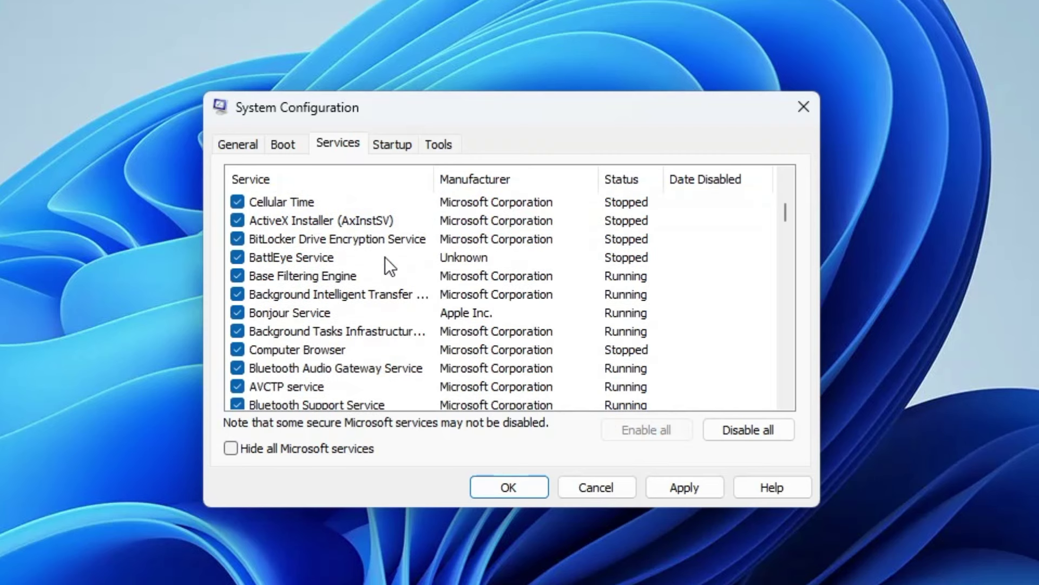
{"action": "scroll", "coordinate": [385, 257], "scroll_direction": "down", "scroll_amount": 4}
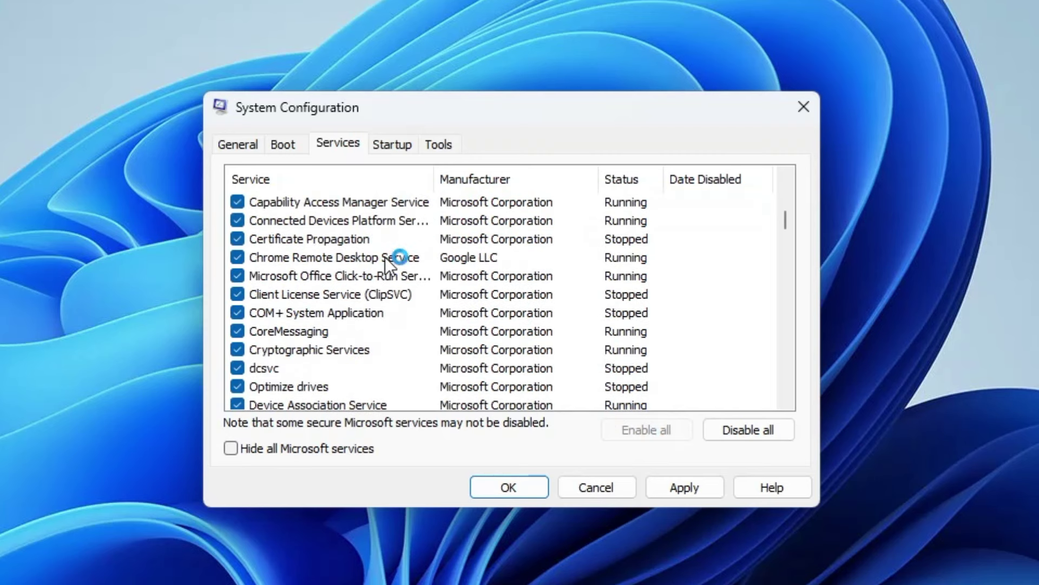
{"action": "left_click", "coordinate": [683, 485]}
{"action": "left_click", "coordinate": [512, 487]}
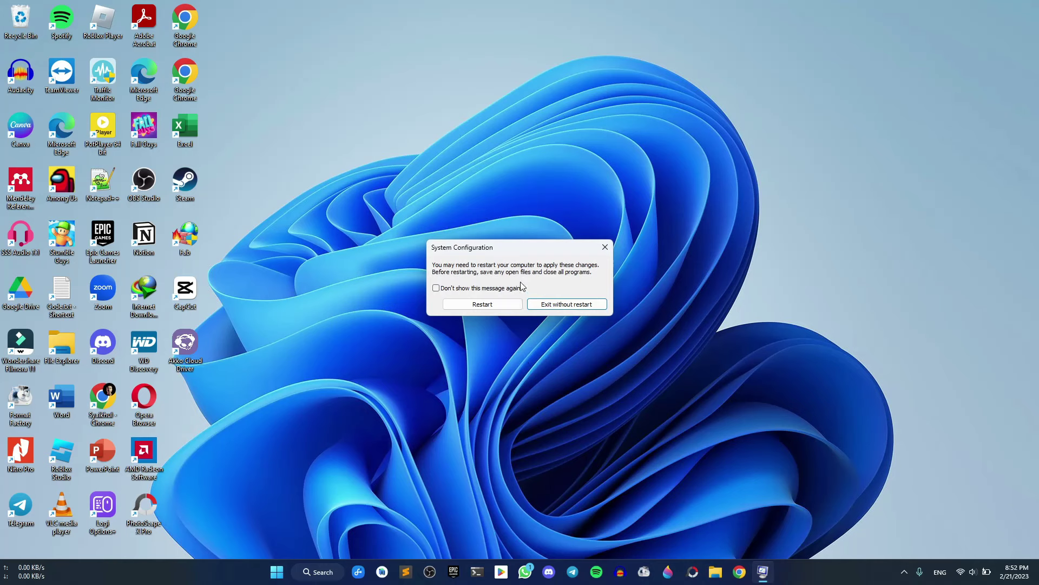
{"action": "left_click", "coordinate": [605, 248]}
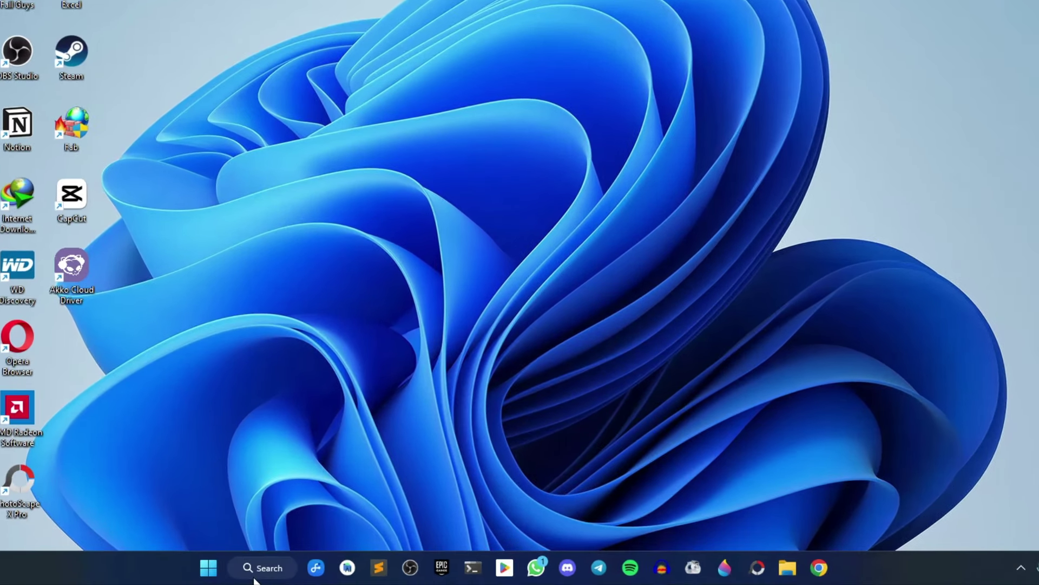
Search Windows for Control Panel, open it maximized, and go to Programs and Features
{"action": "left_click", "coordinate": [255, 577]}
{"action": "type", "text": "contr"}
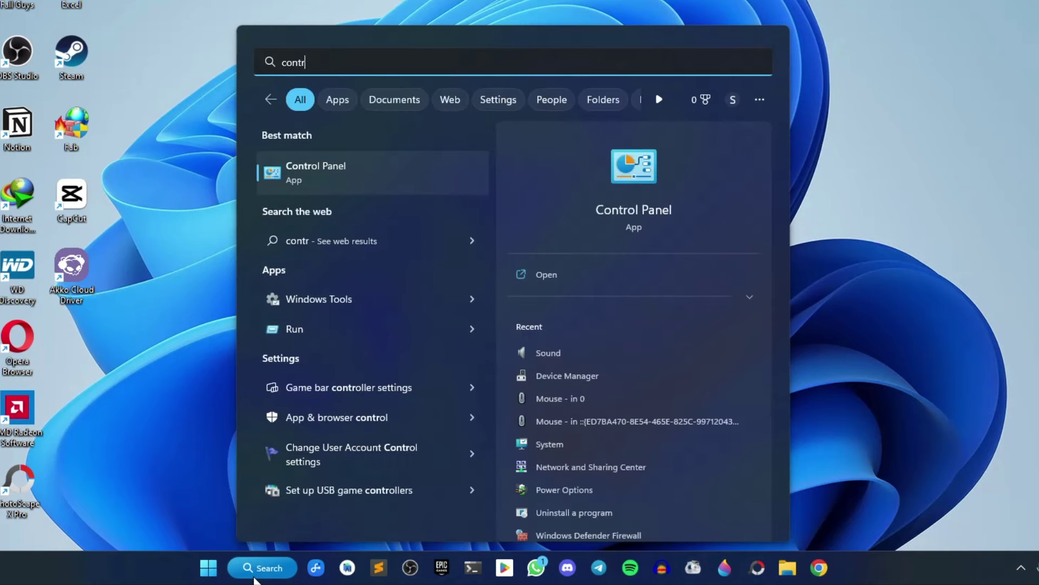
{"action": "left_click", "coordinate": [345, 170]}
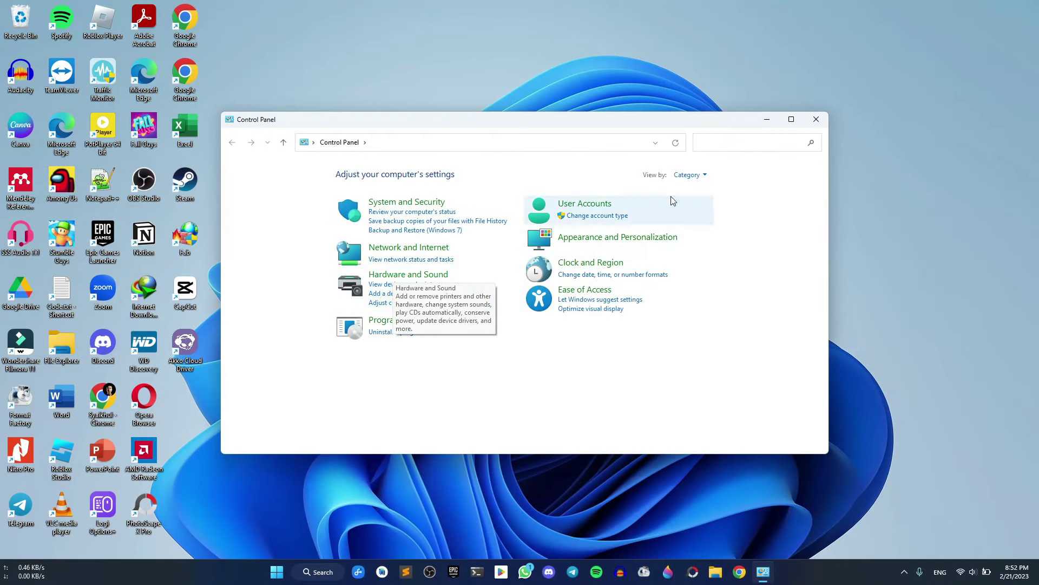
{"action": "left_click", "coordinate": [791, 119]}
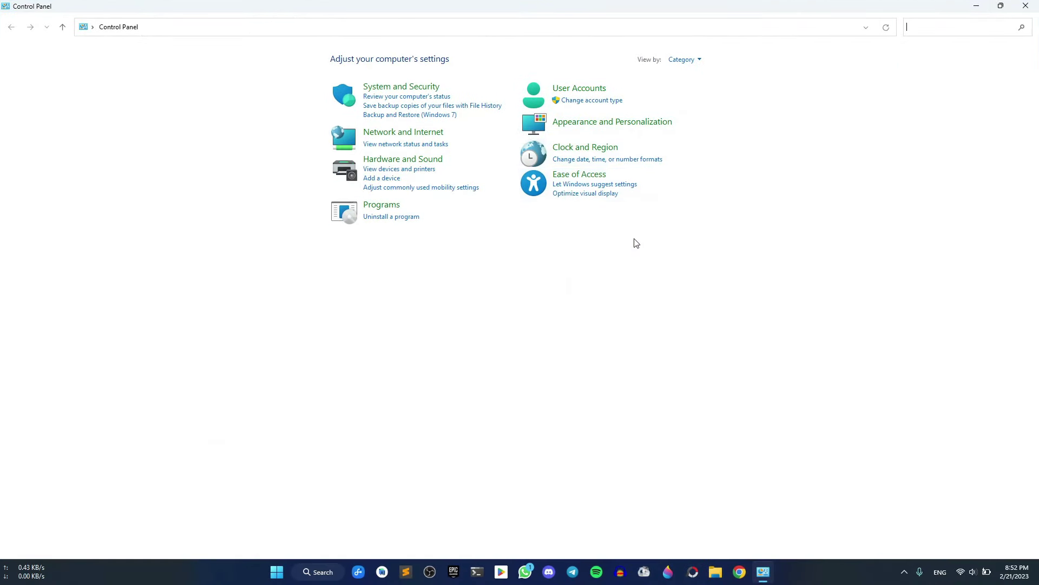
{"action": "left_click", "coordinate": [376, 208]}
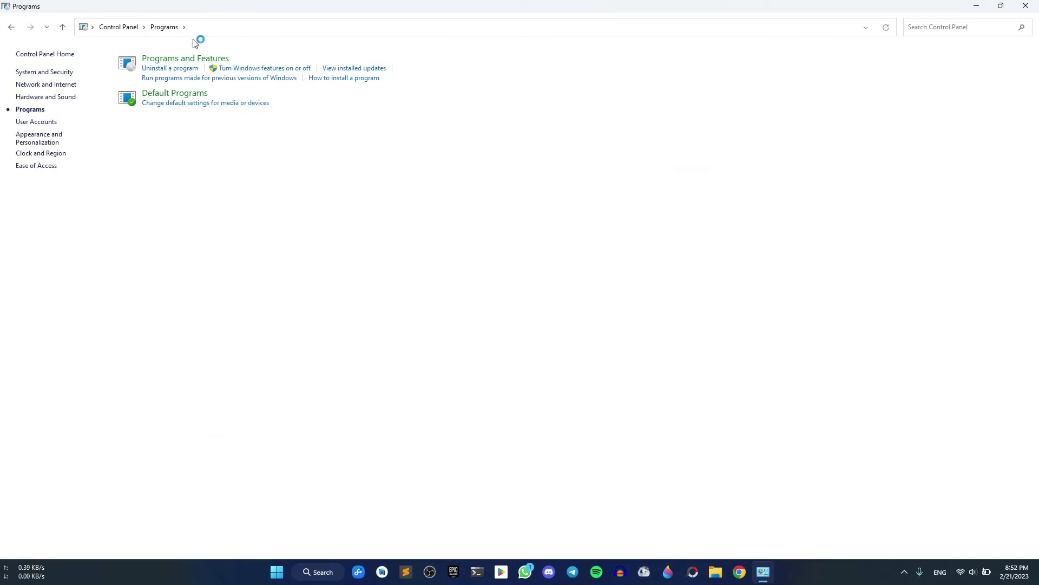
{"action": "left_click", "coordinate": [179, 59]}
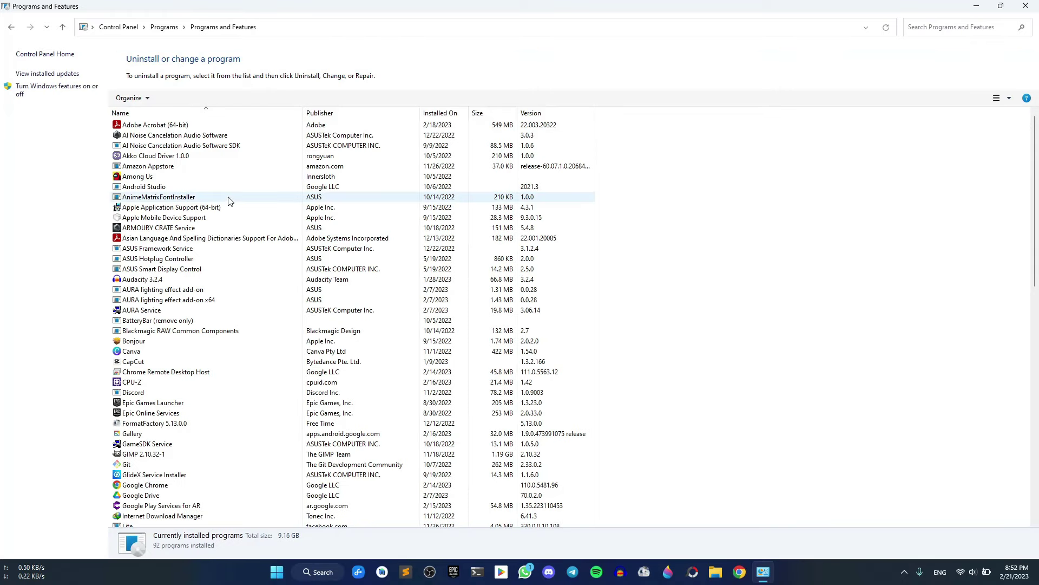
Run a Quick Repair on Microsoft Office Home and Student 2021, minimize Programs and Features, and close the repair dialog once it finishes
{"action": "scroll", "coordinate": [228, 201], "scroll_direction": "down", "scroll_amount": 5}
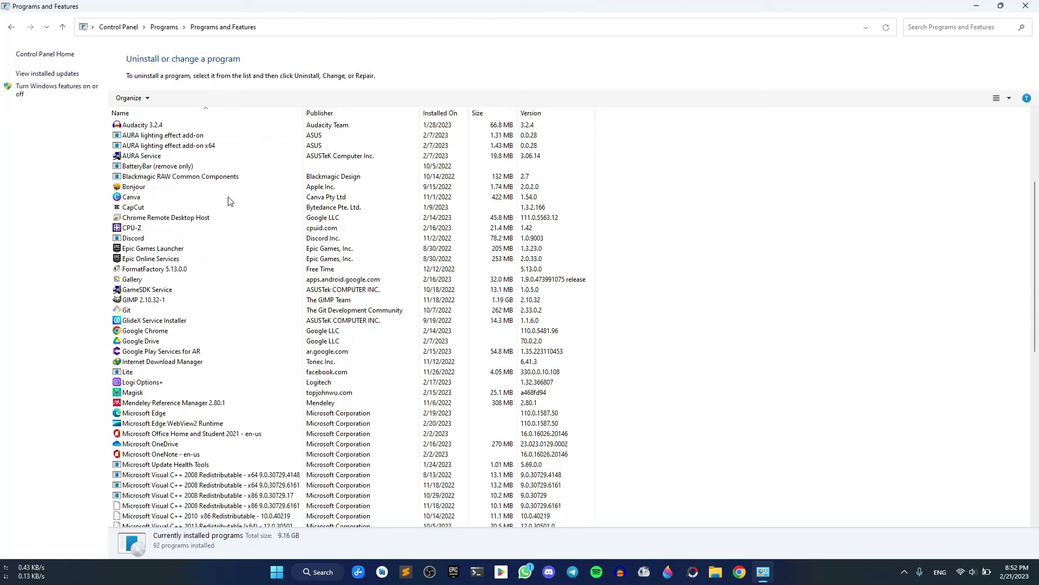
{"action": "scroll", "coordinate": [228, 202], "scroll_direction": "down", "scroll_amount": 2}
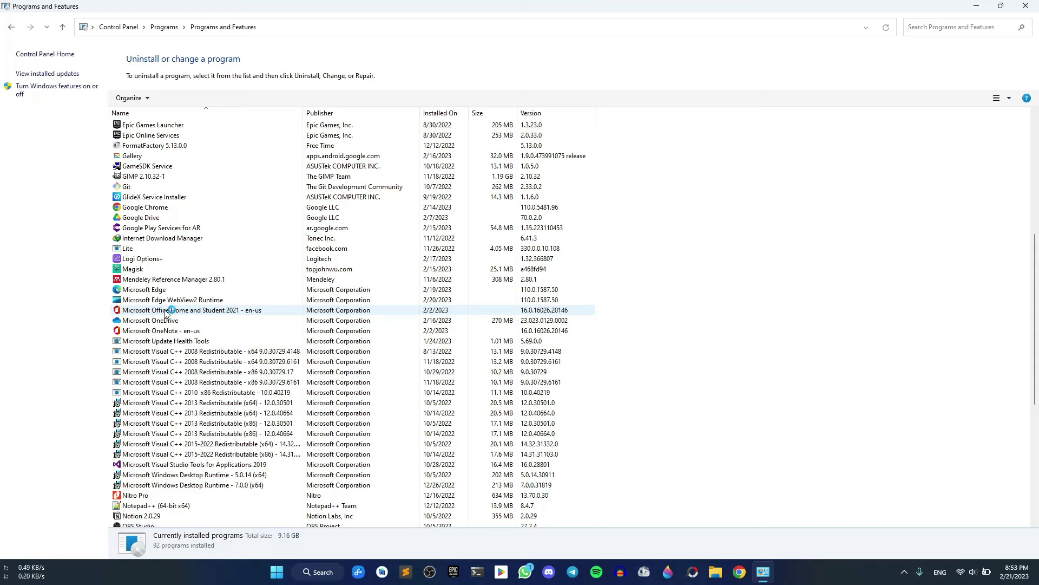
{"action": "right_click", "coordinate": [196, 311]}
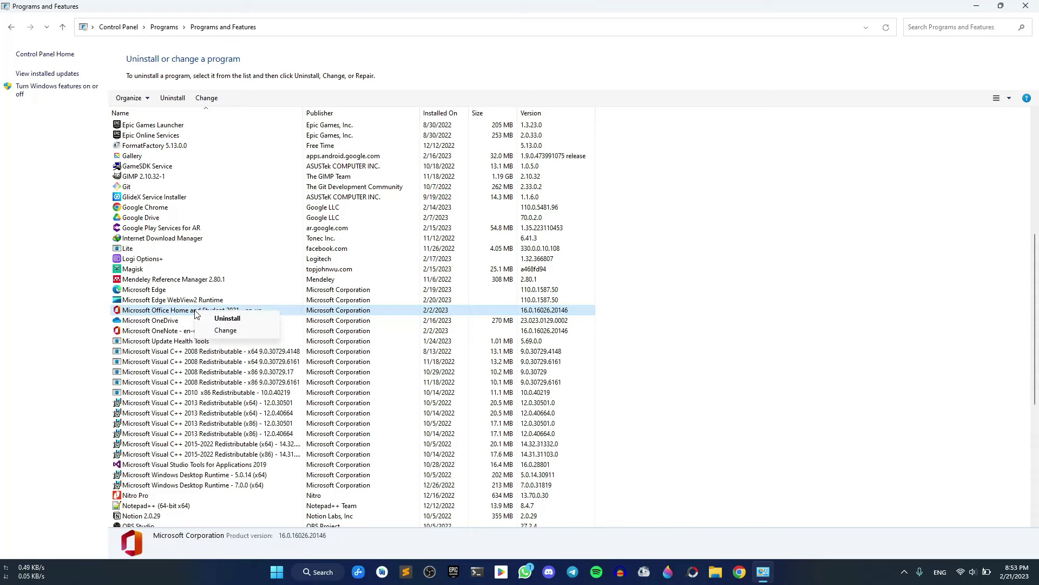
{"action": "left_click", "coordinate": [214, 331]}
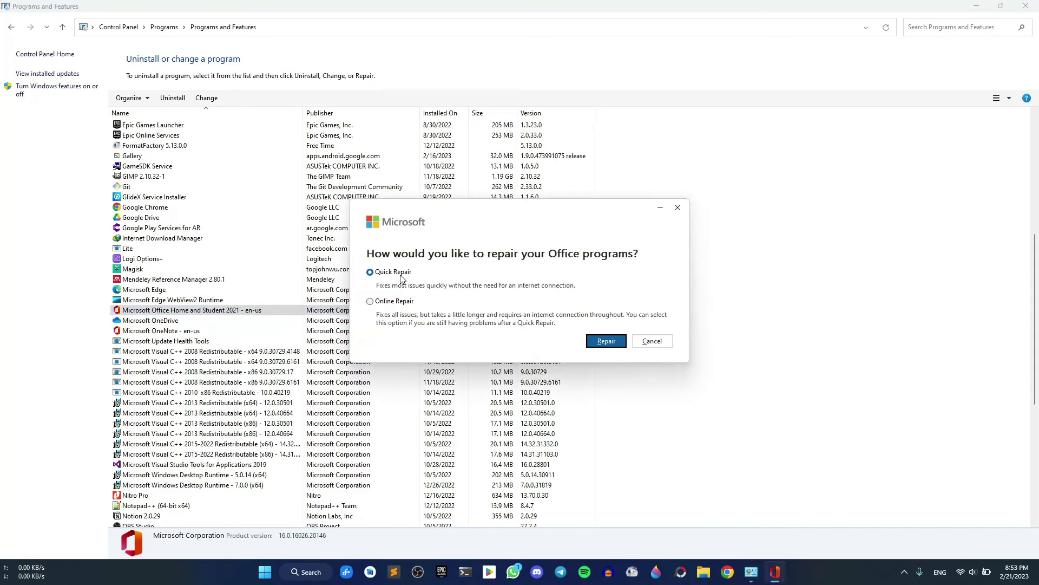
{"action": "left_click", "coordinate": [607, 342]}
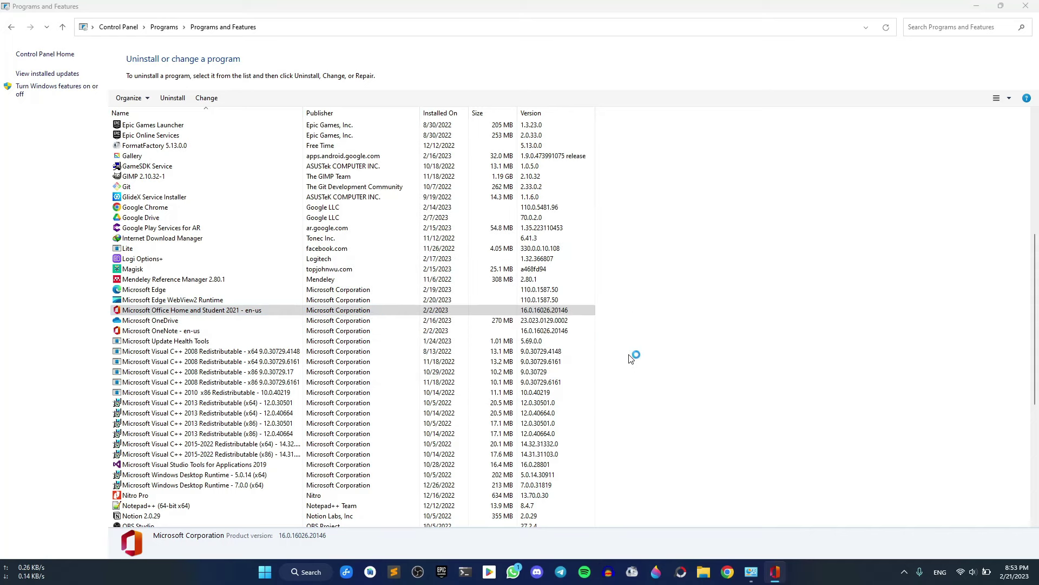
{"action": "left_click", "coordinate": [980, 7]}
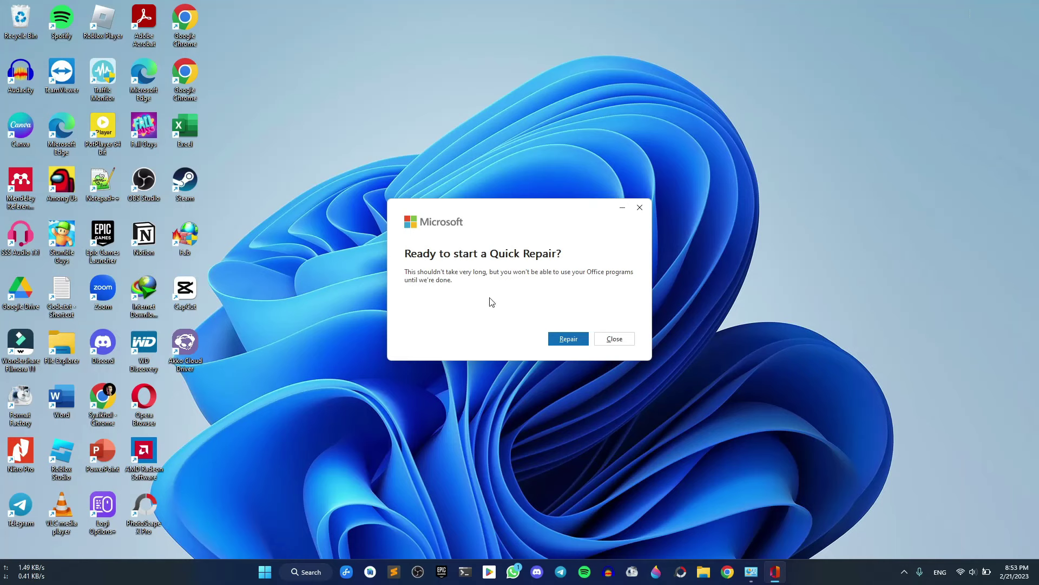
{"action": "left_click", "coordinate": [570, 339]}
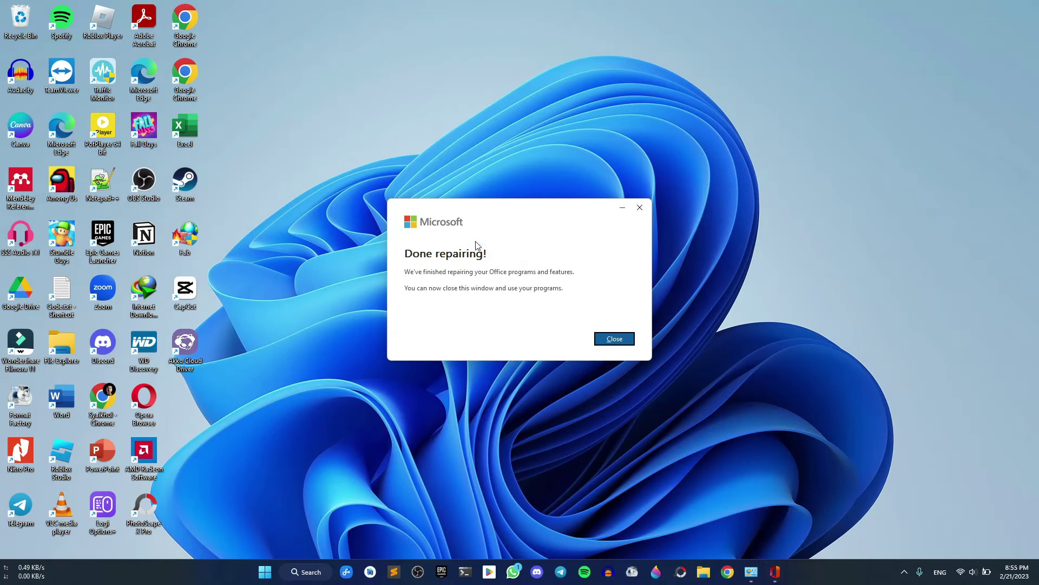
{"action": "left_click", "coordinate": [615, 339]}
Launch Word, Excel and PowerPoint one after another to check that each program starts
{"action": "left_click", "coordinate": [277, 576]}
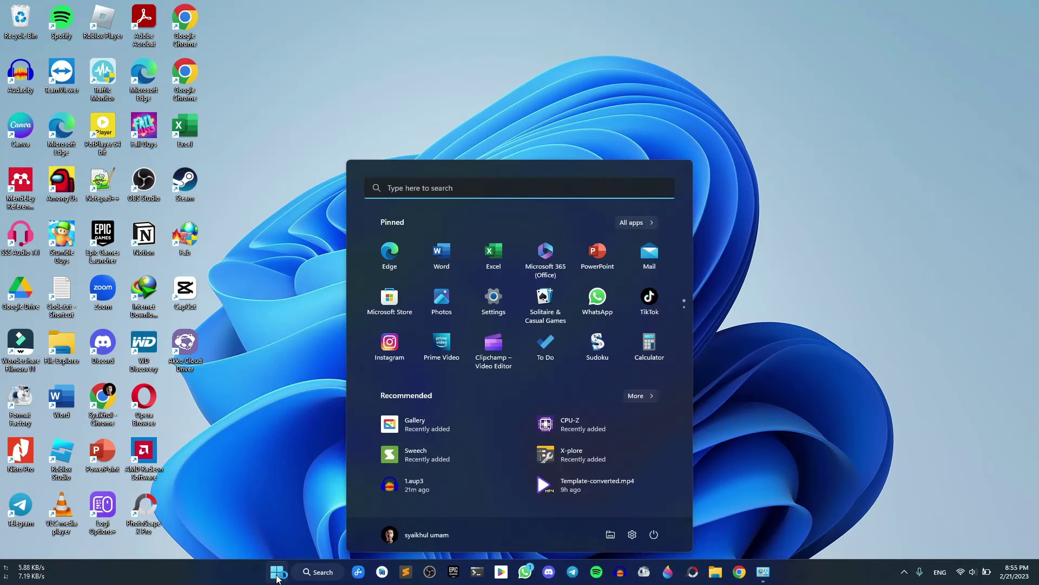
{"action": "left_click", "coordinate": [450, 260]}
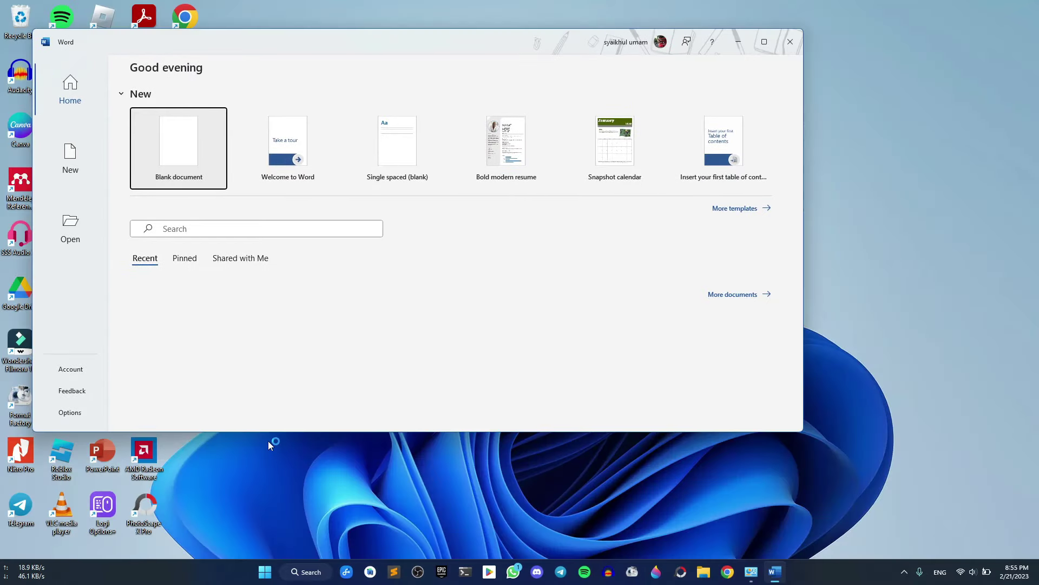
{"action": "left_click", "coordinate": [264, 571]}
{"action": "left_click", "coordinate": [492, 256]}
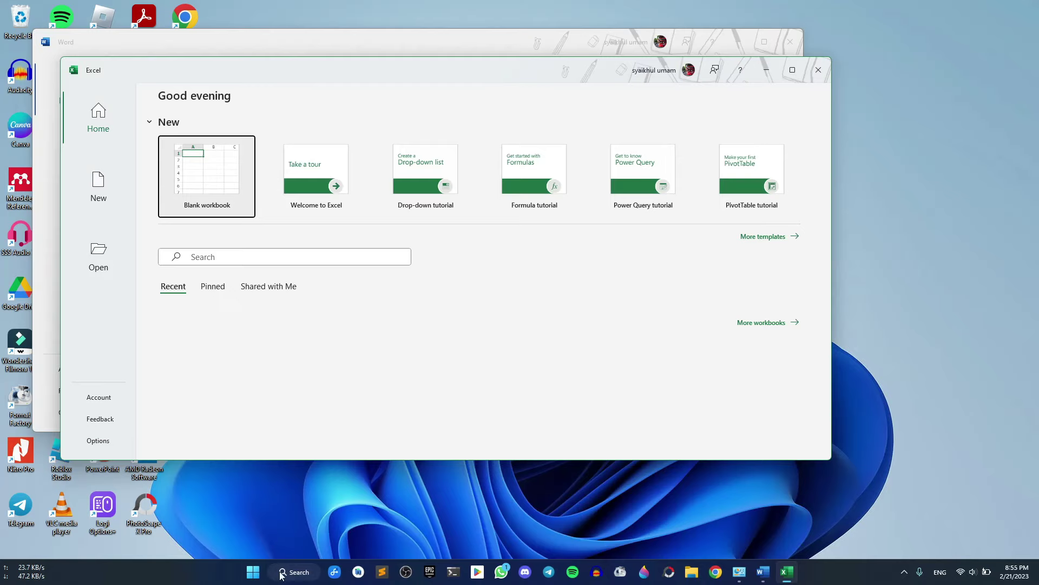
{"action": "left_click", "coordinate": [253, 571]}
{"action": "left_click", "coordinate": [603, 252]}
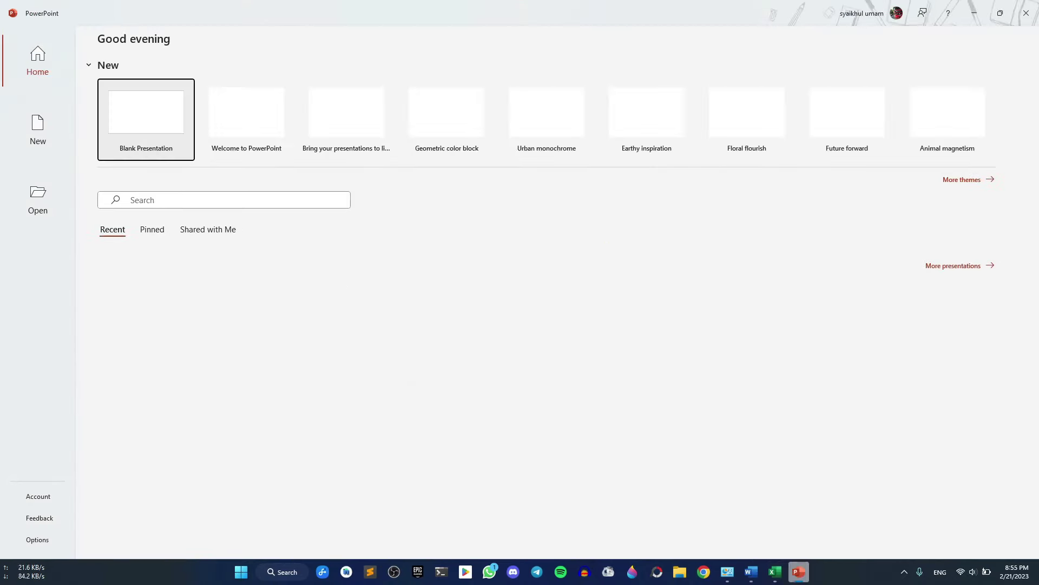
Restore the PowerPoint window to a smaller size, move it down, and close PowerPoint, Excel and Word
{"action": "left_click", "coordinate": [995, 14]}
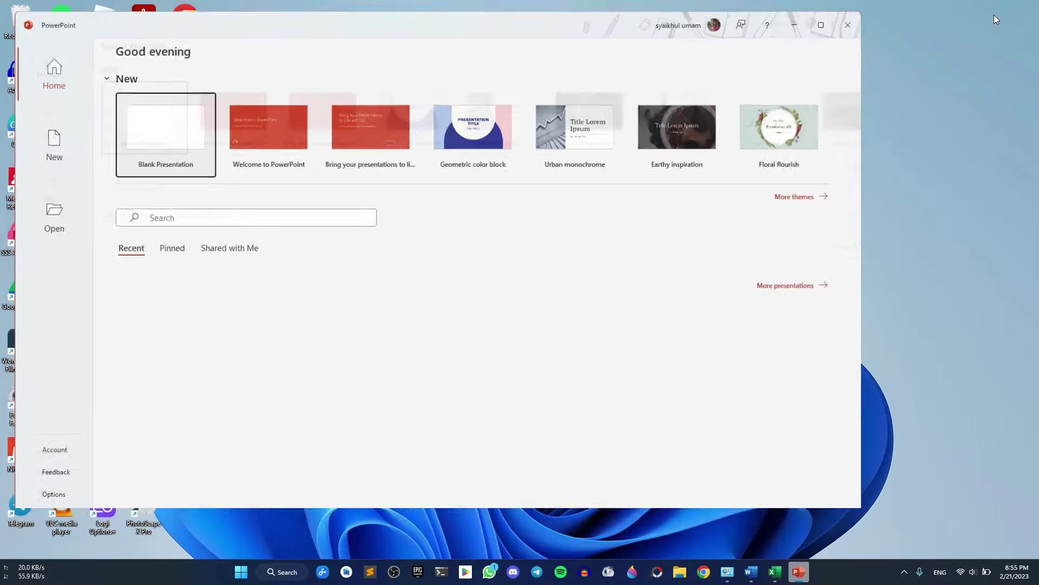
{"action": "left_click_drag", "start_coordinate": [585, 37], "coordinate": [629, 170]}
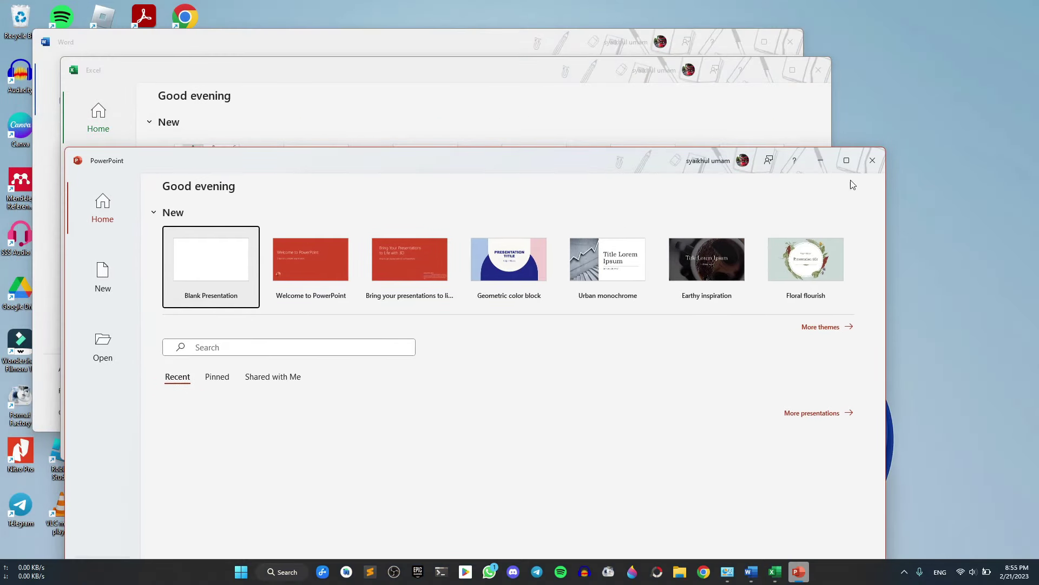
{"action": "left_click", "coordinate": [869, 164]}
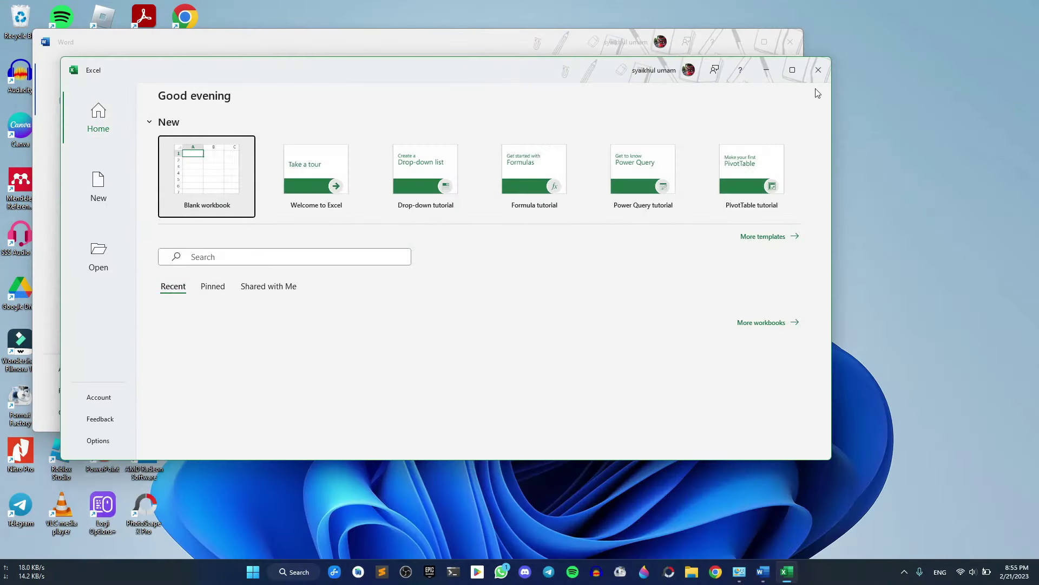
{"action": "left_click", "coordinate": [819, 71]}
{"action": "left_click", "coordinate": [790, 43]}
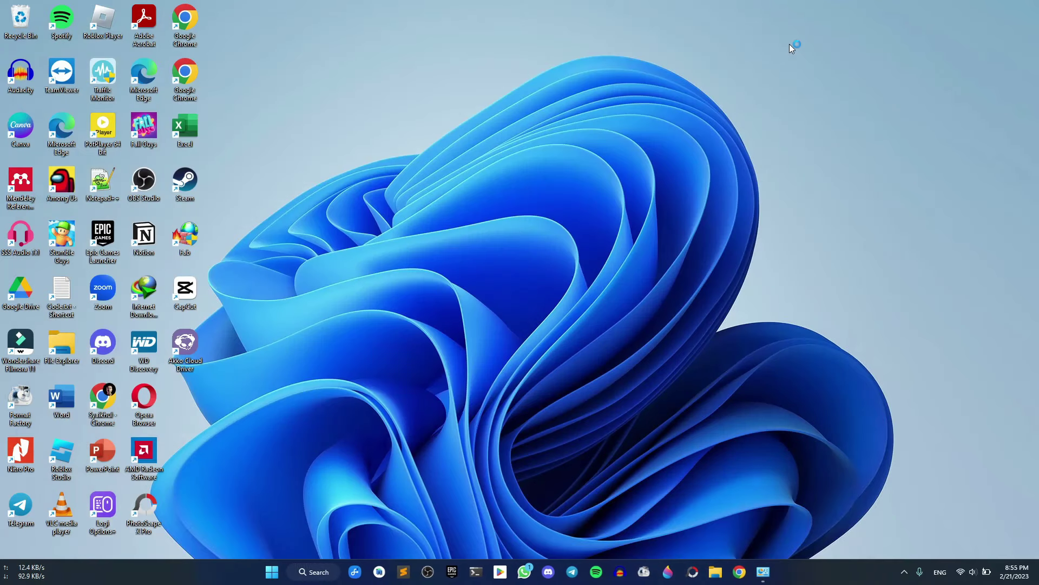